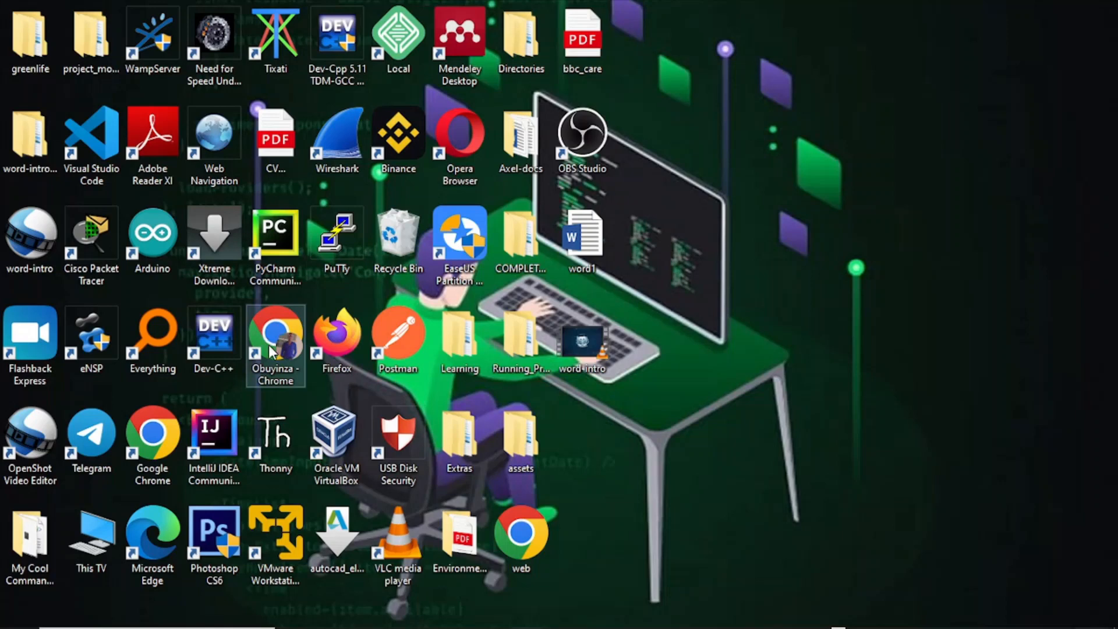
Open wireshark.org in Chrome, examine the Download Wireshark section with its stable-release installers, and close the browser
double_click(288, 349)
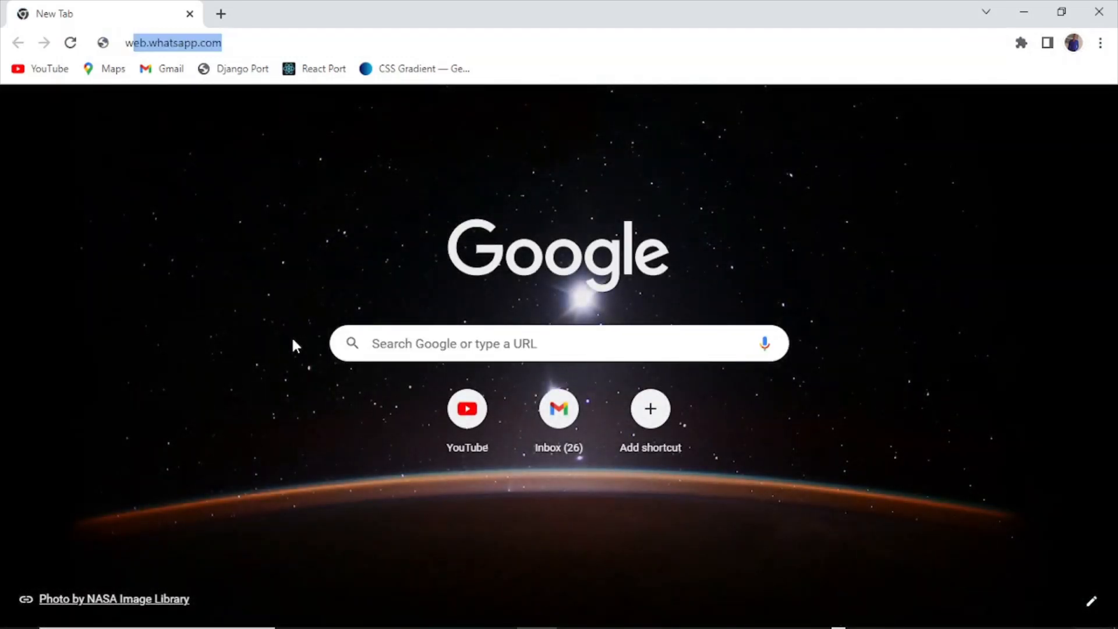
text(wireshark.org)
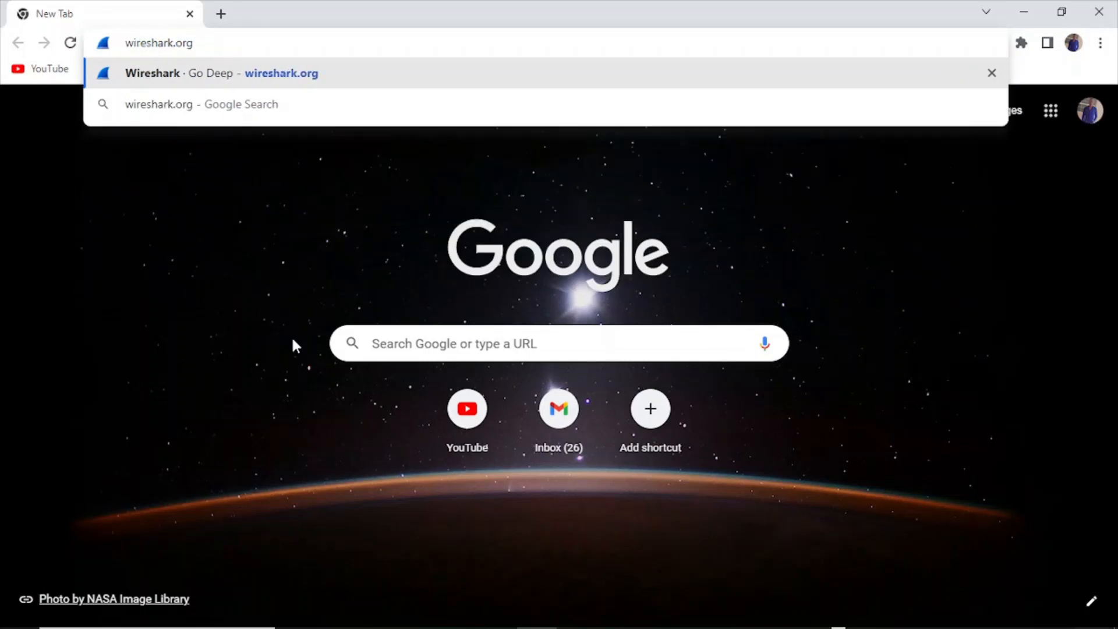
key(Return)
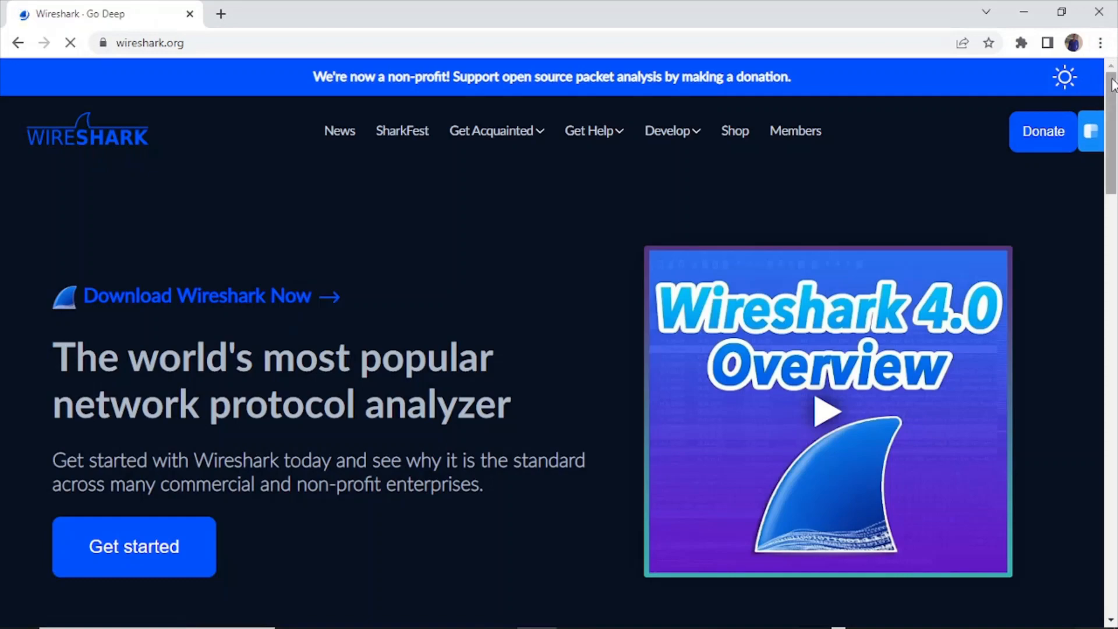
drag(1112, 134, 1116, 436)
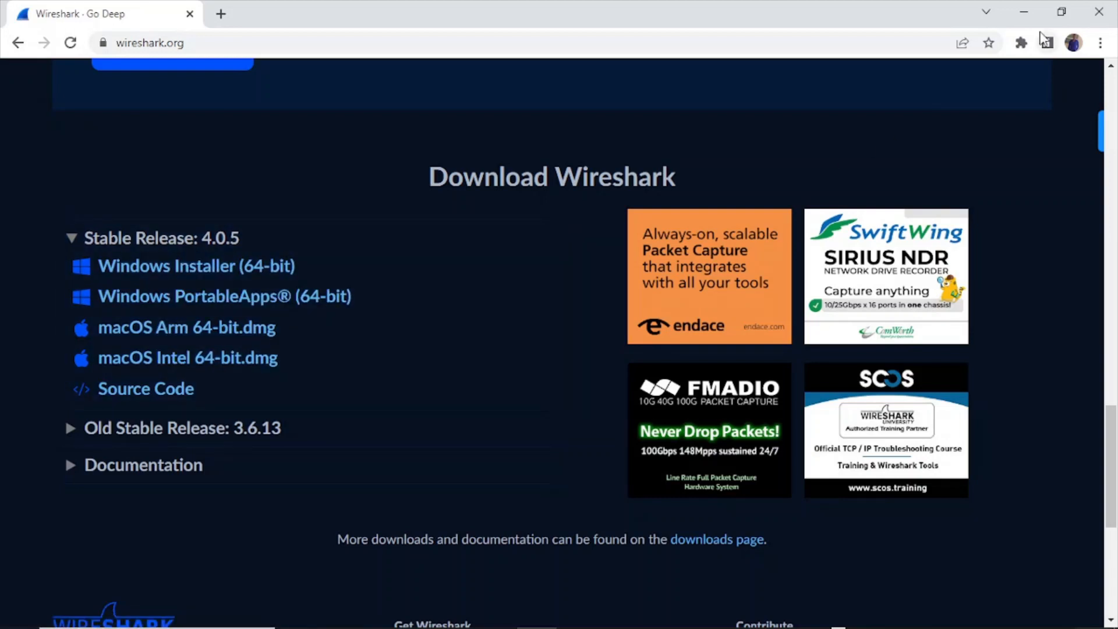
click(1098, 19)
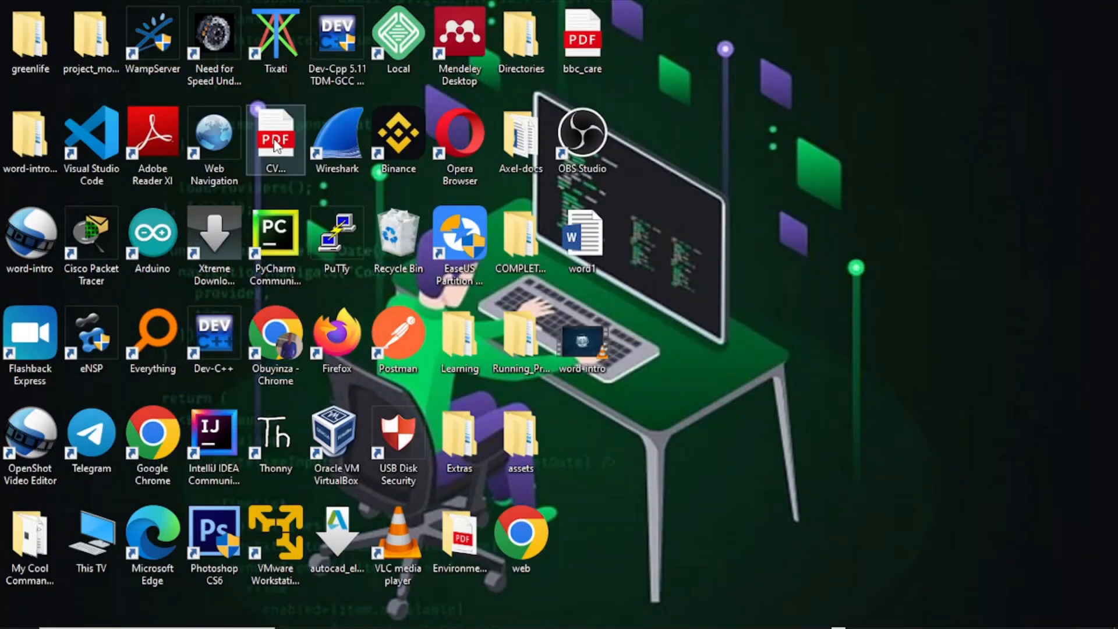
Launch Wireshark and start a packet capture on the Wi-Fi interface from the capture options
double_click(338, 146)
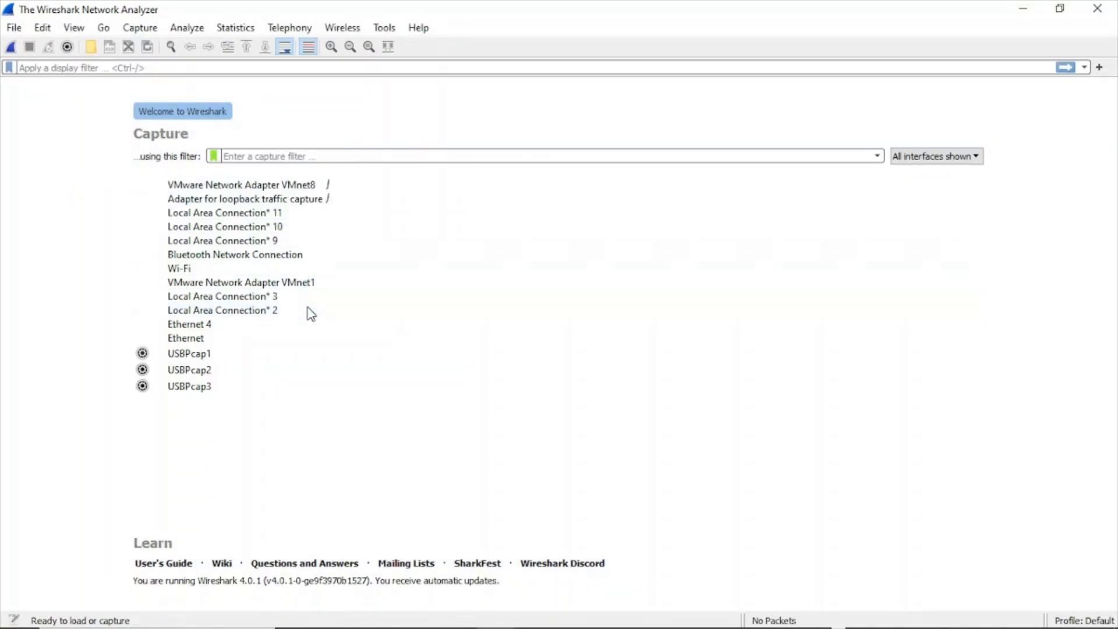
click(67, 48)
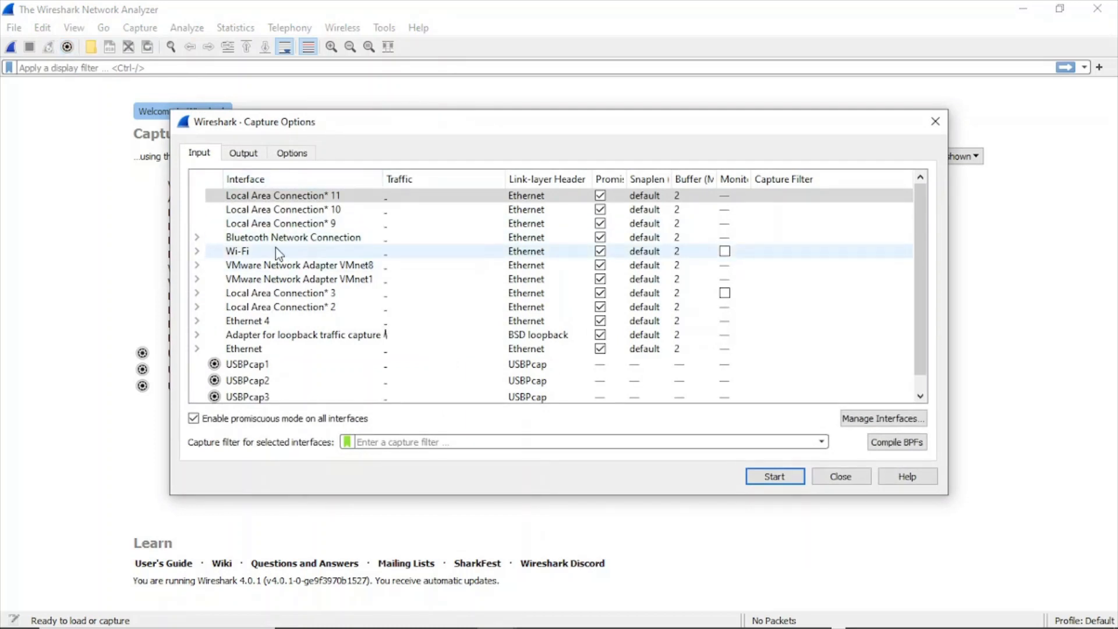
mouse_move(282, 254)
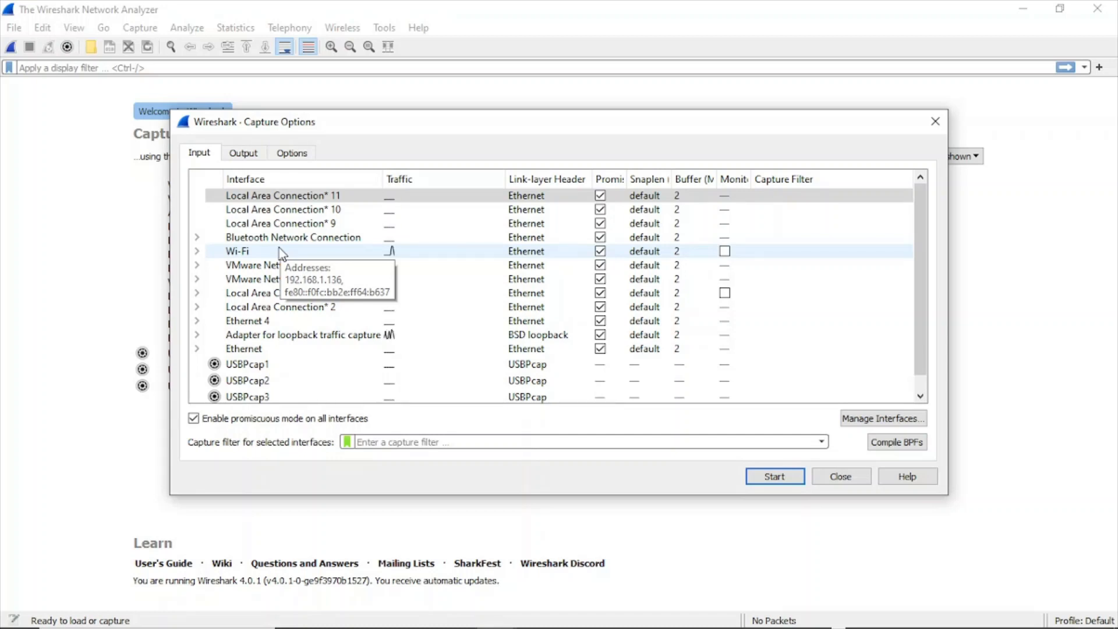
click(282, 254)
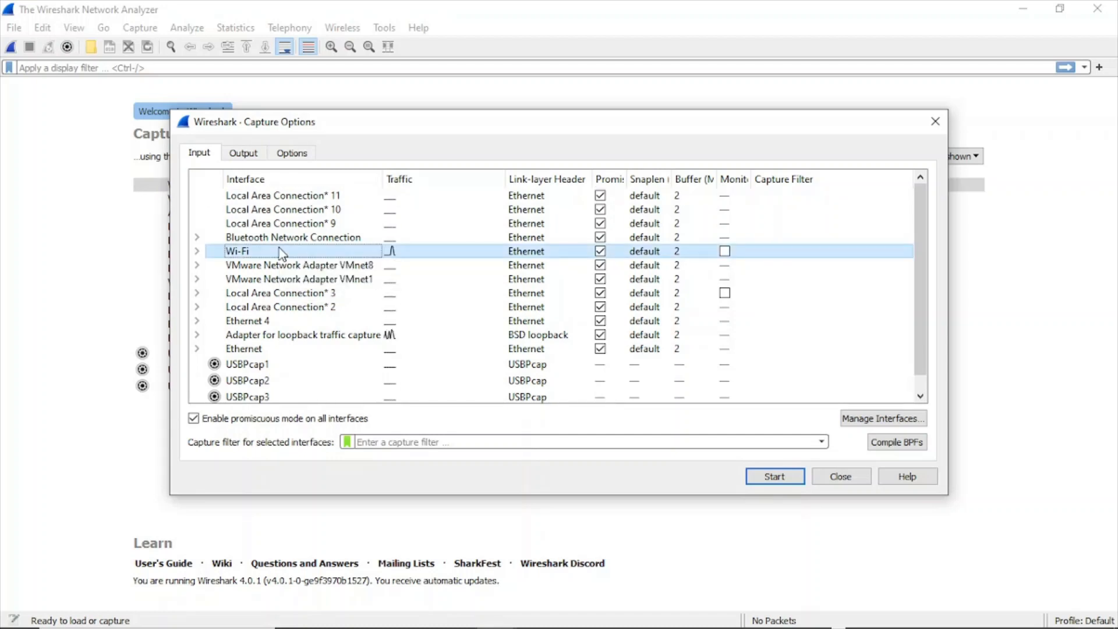
click(783, 478)
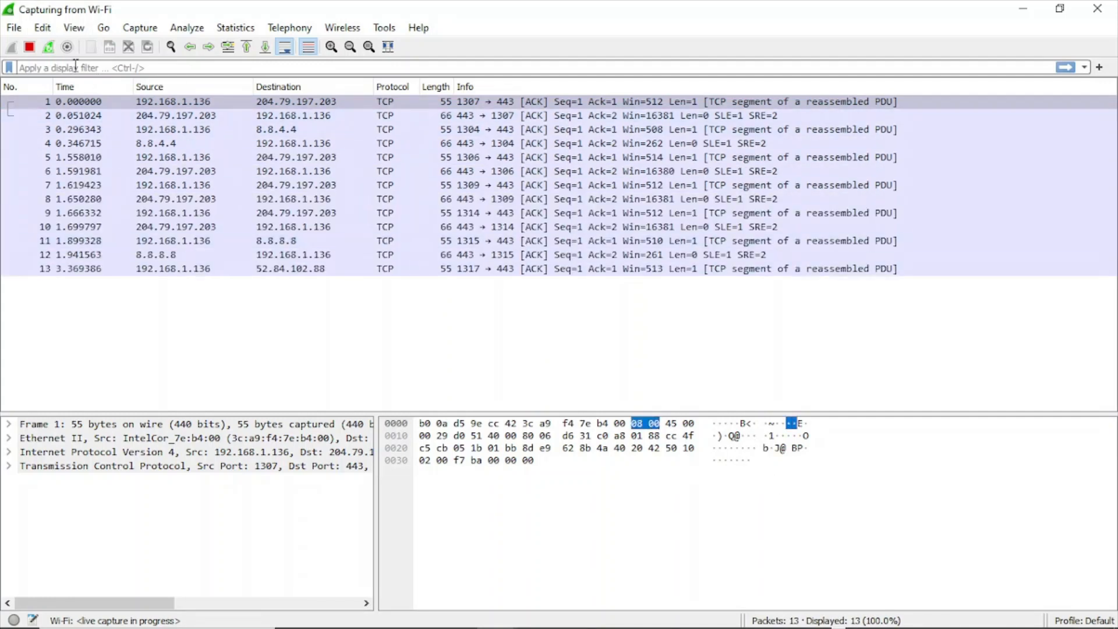
Stop the running Wi-Fi capture and close its file without saving the packets
click(29, 47)
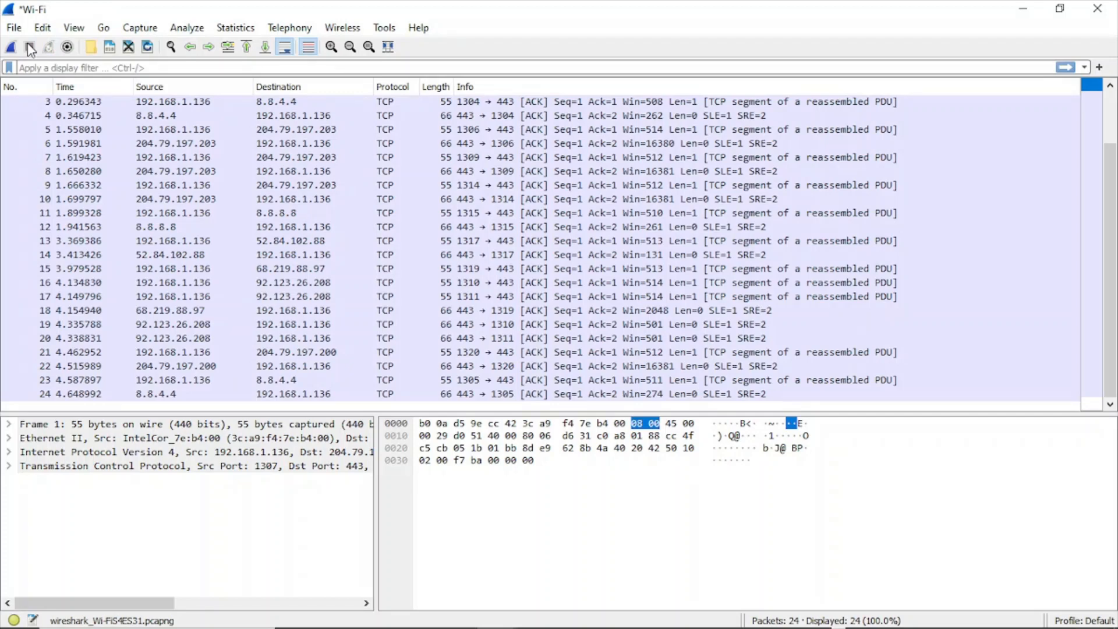
click(129, 48)
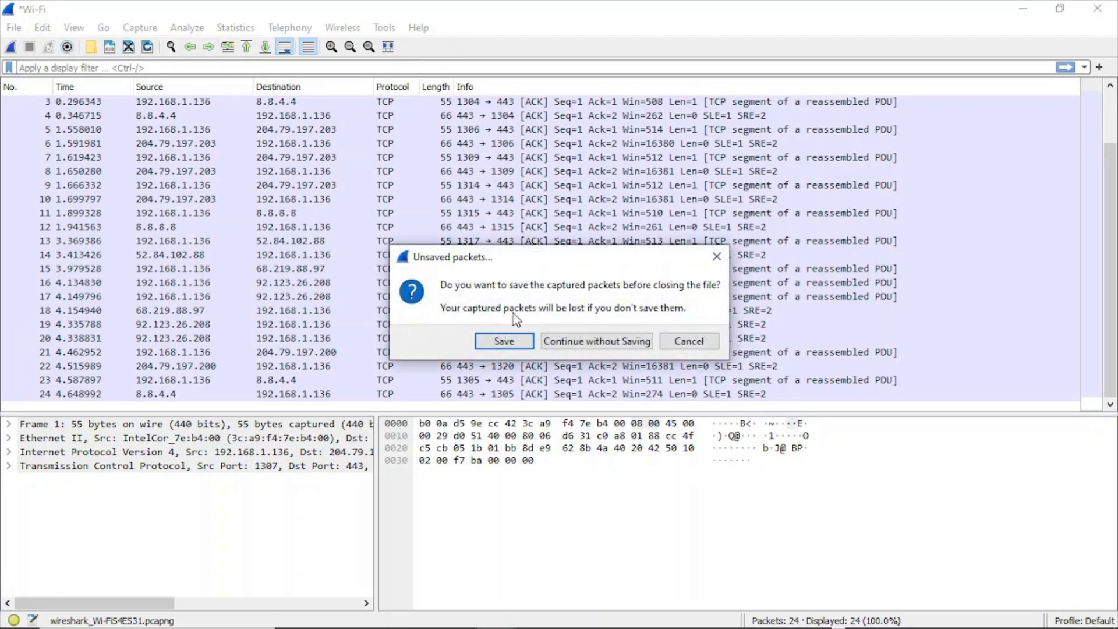
click(599, 343)
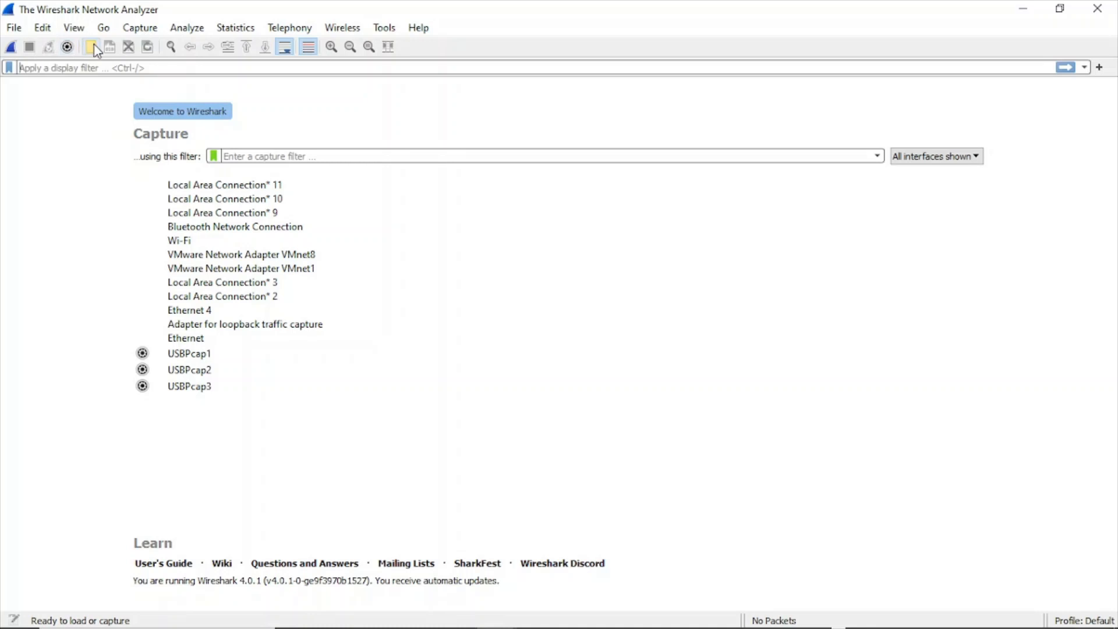
Check the input interfaces in the capture options and start a new capture on Wi-Fi
click(68, 47)
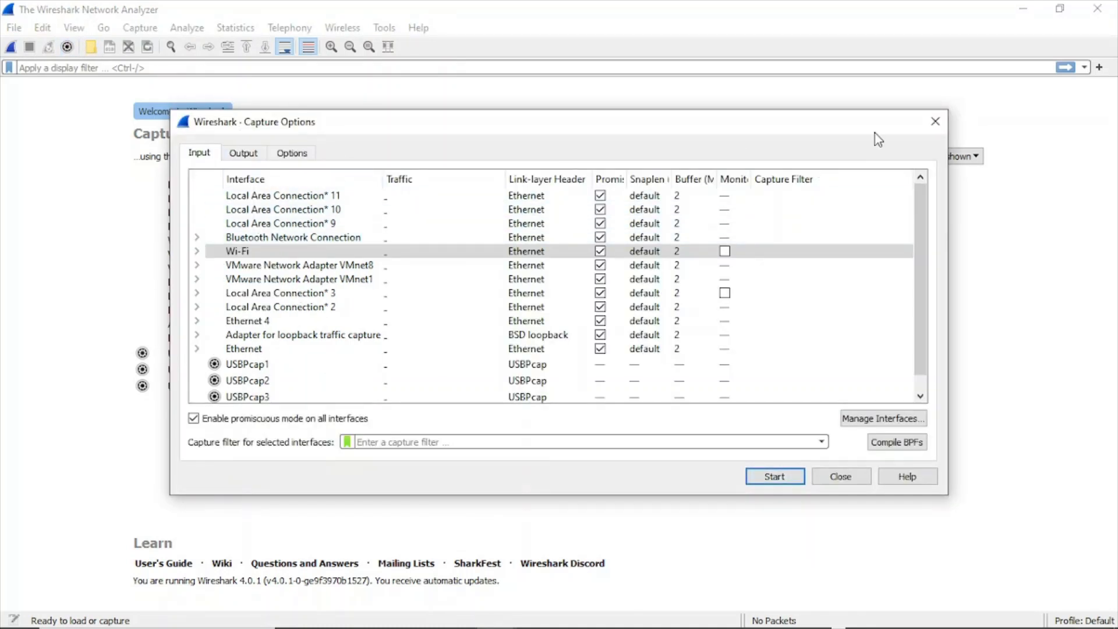
click(935, 123)
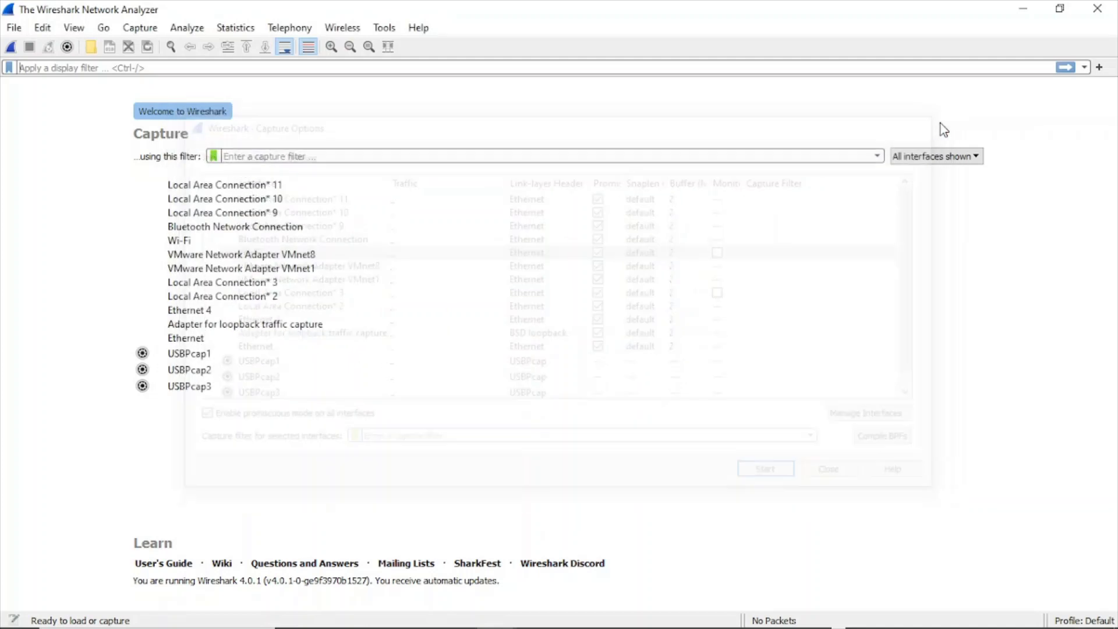
click(11, 48)
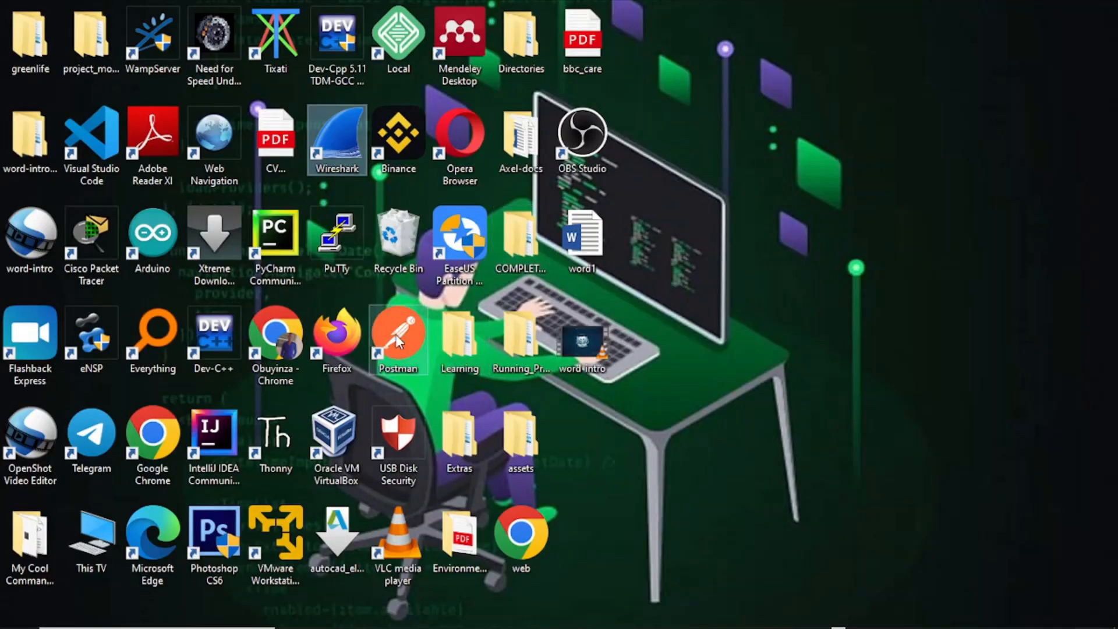
Switch to Chrome, search for "http sites for testing login", and open the testphp.vulnweb.com login page
click(283, 345)
double_click(282, 345)
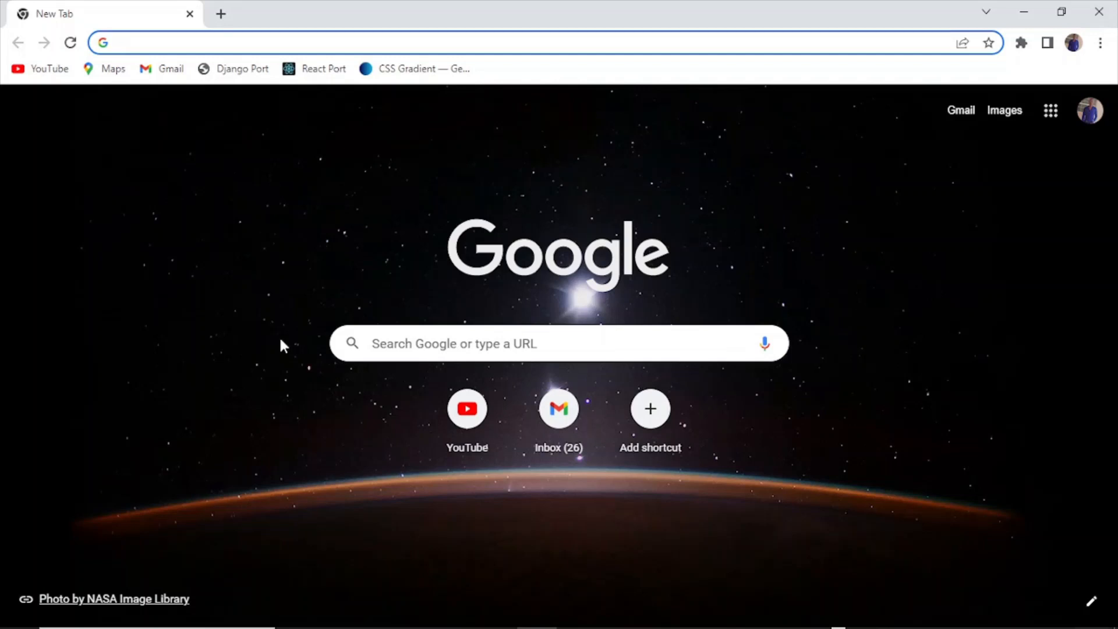
text(htt)
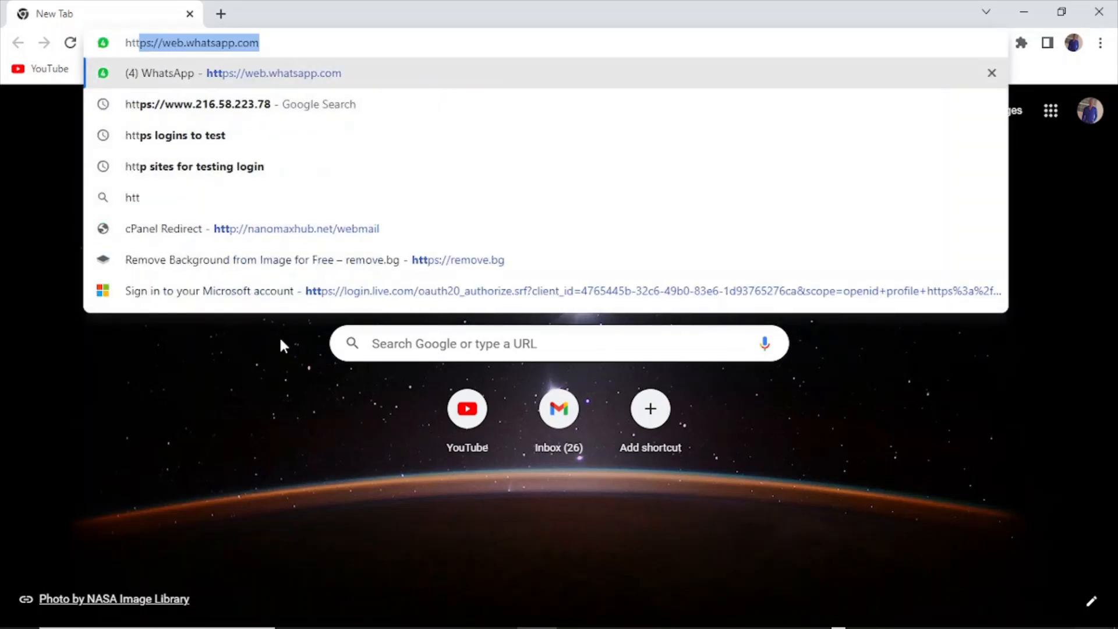
text(p)
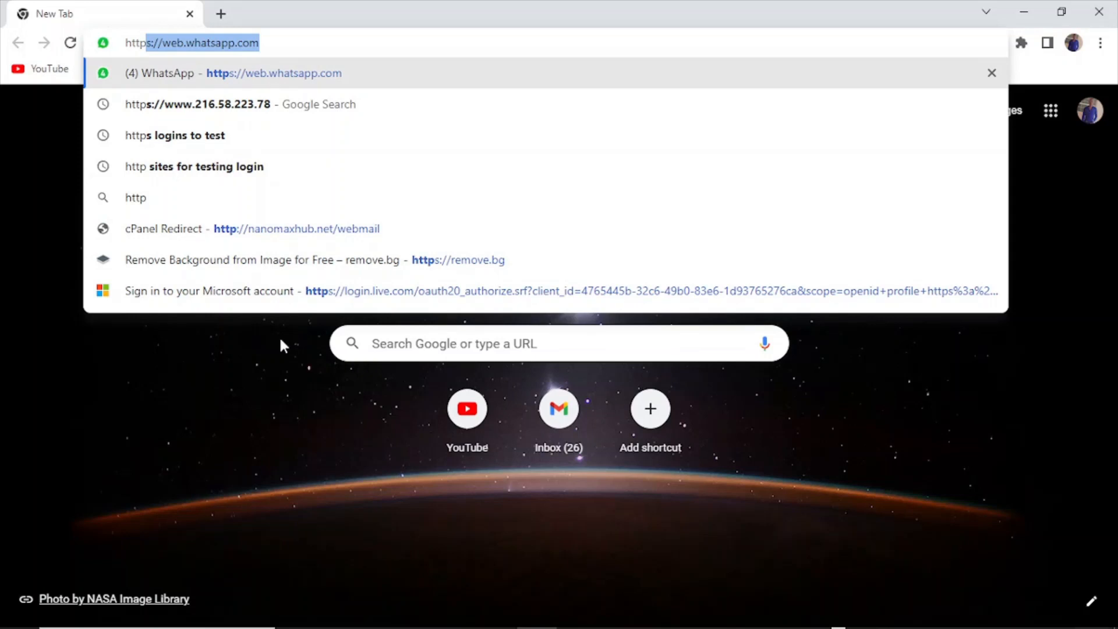
key(Down)
key(Down)
key(Down)
key(Up)
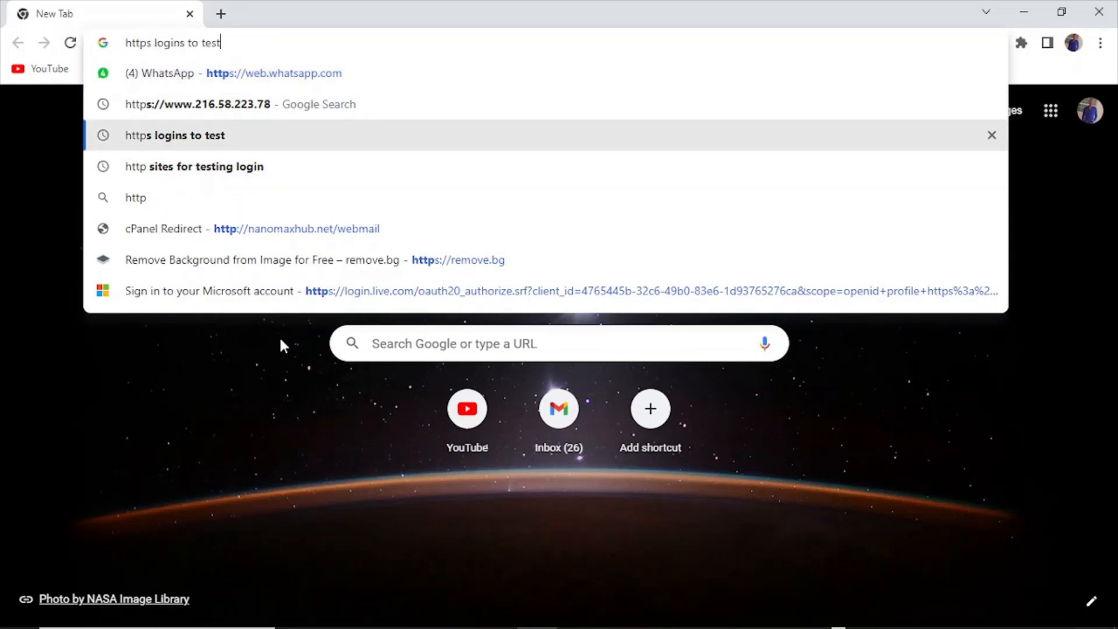
key(Down)
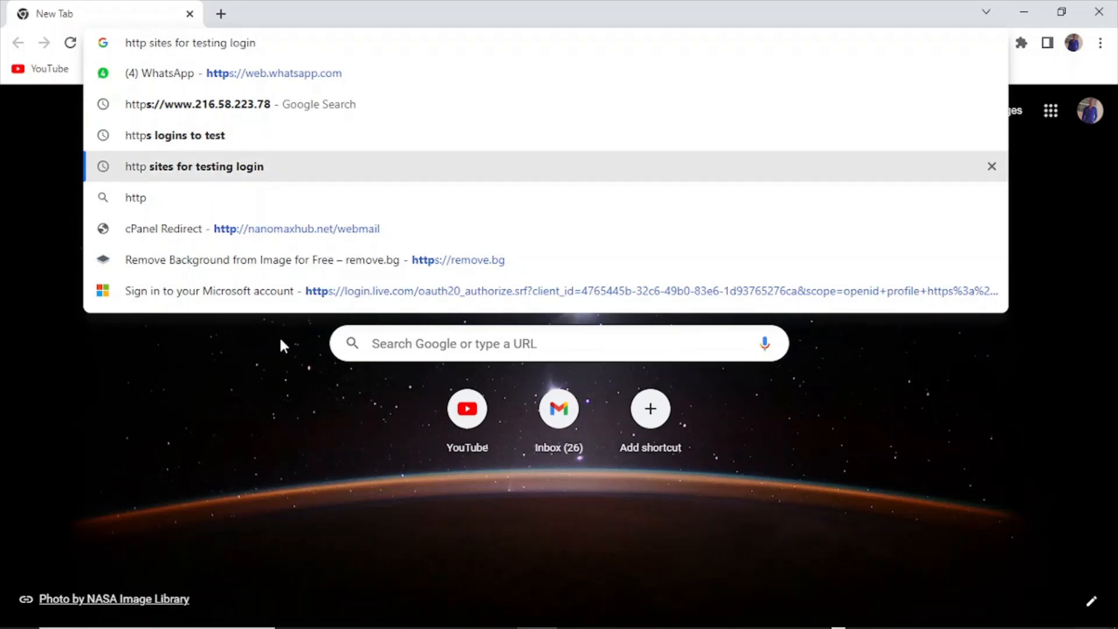
key(Return)
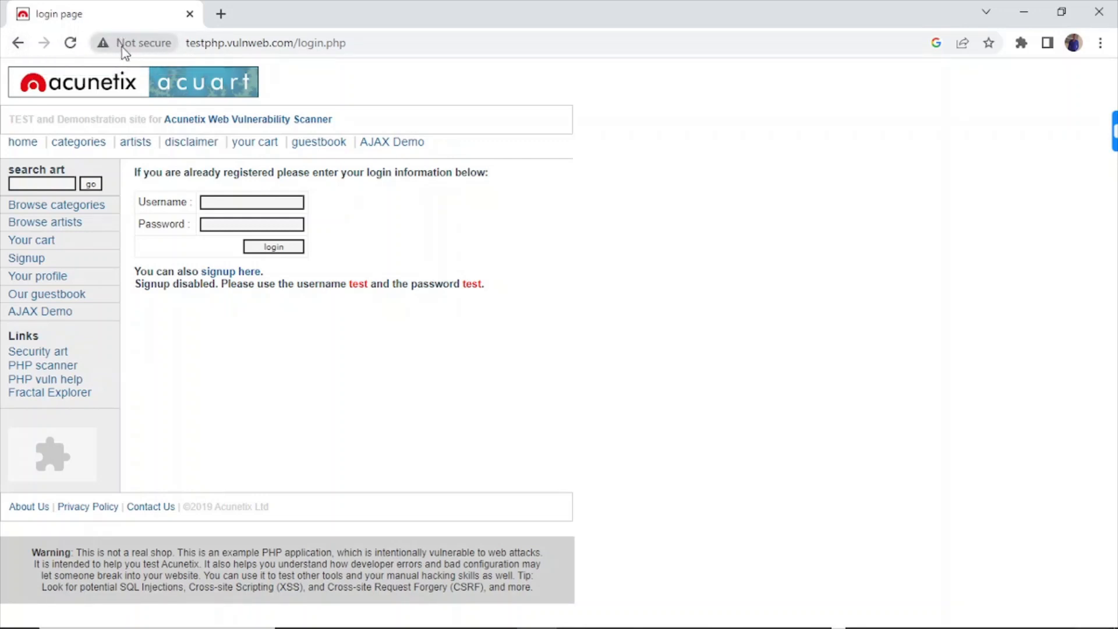
Submit the login form with the suggested username Hacka17 and the account password
click(249, 202)
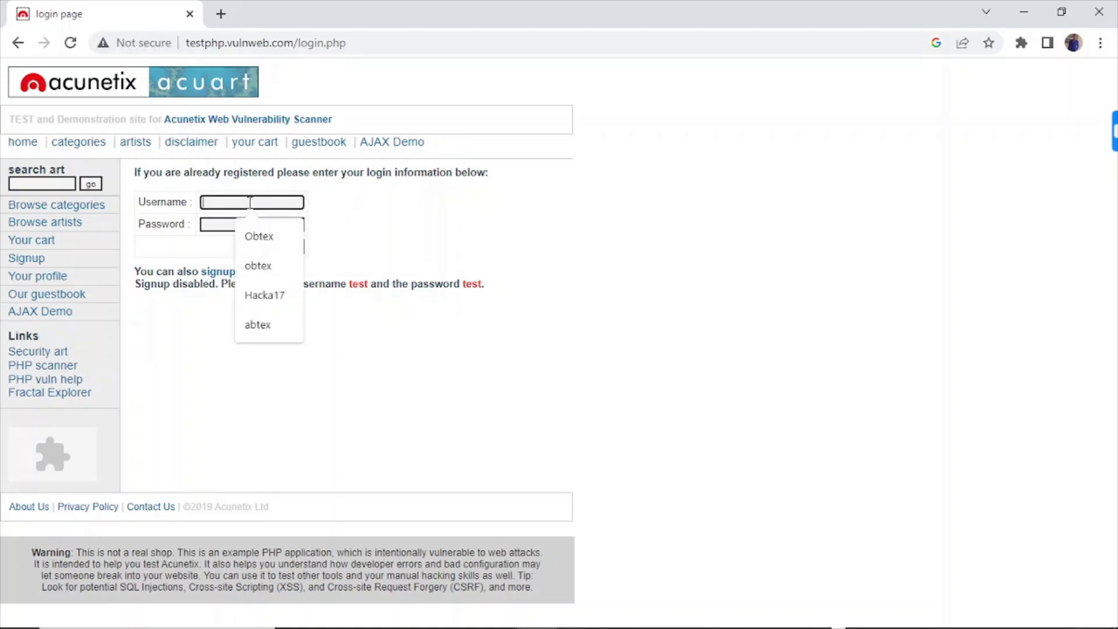
click(275, 305)
click(260, 224)
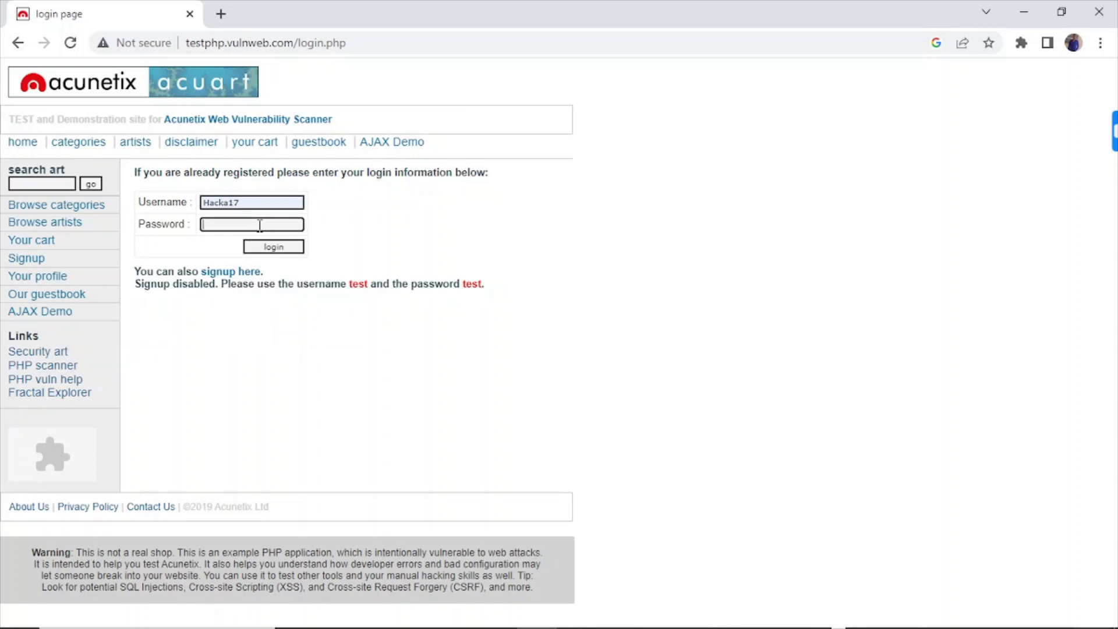
text(••••)
click(291, 249)
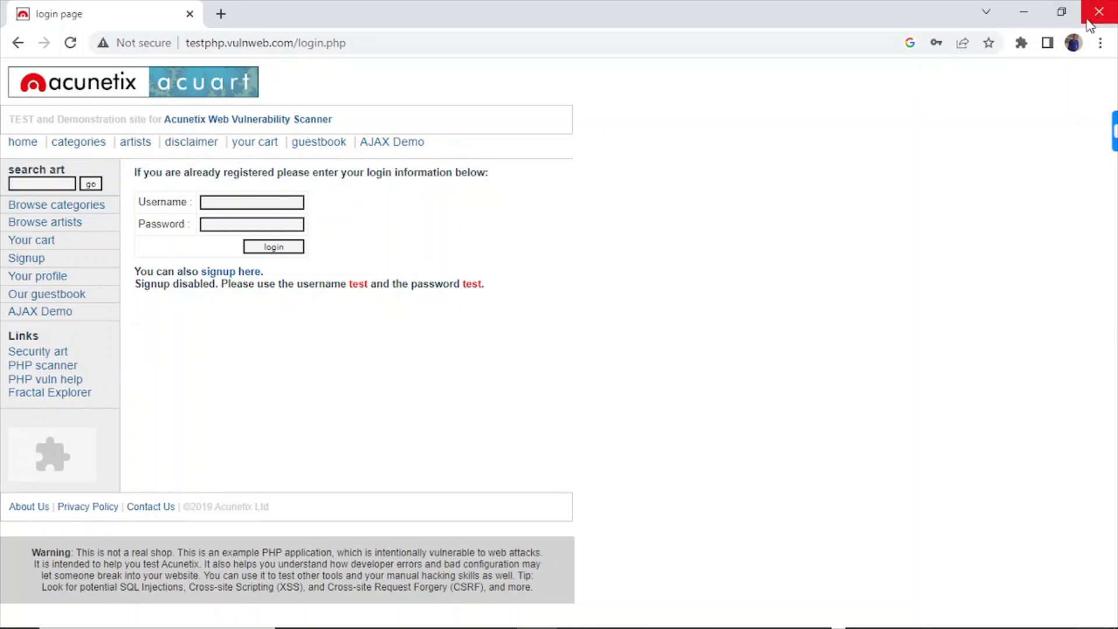
Minimize the browser and switch to the Wireshark window with the live Wi-Fi capture
click(1026, 6)
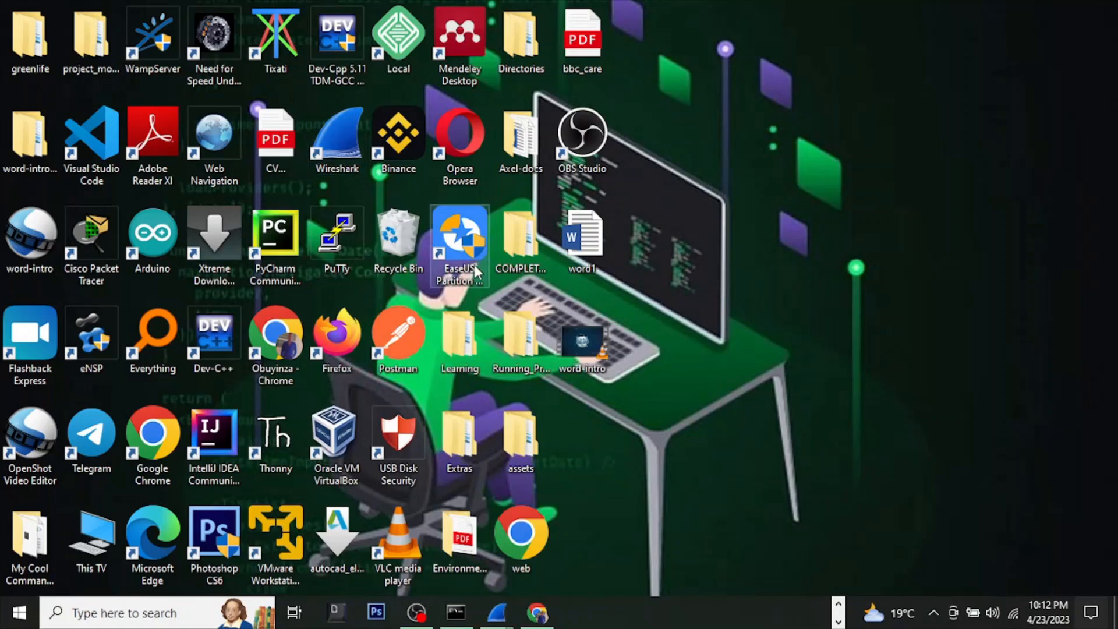
mouse_move(496, 617)
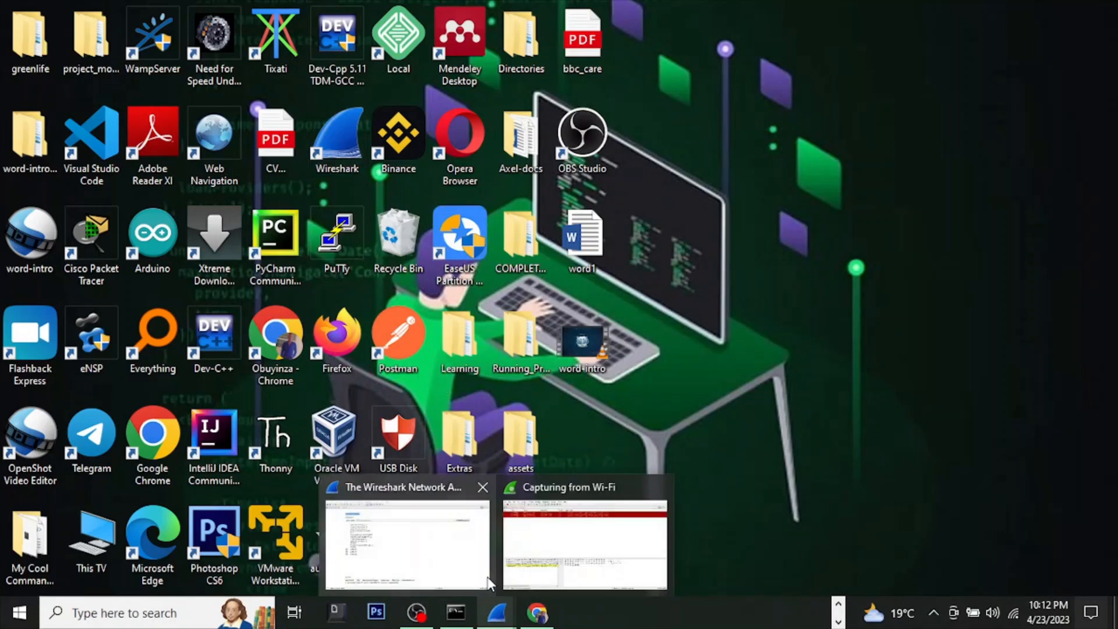
mouse_move(441, 554)
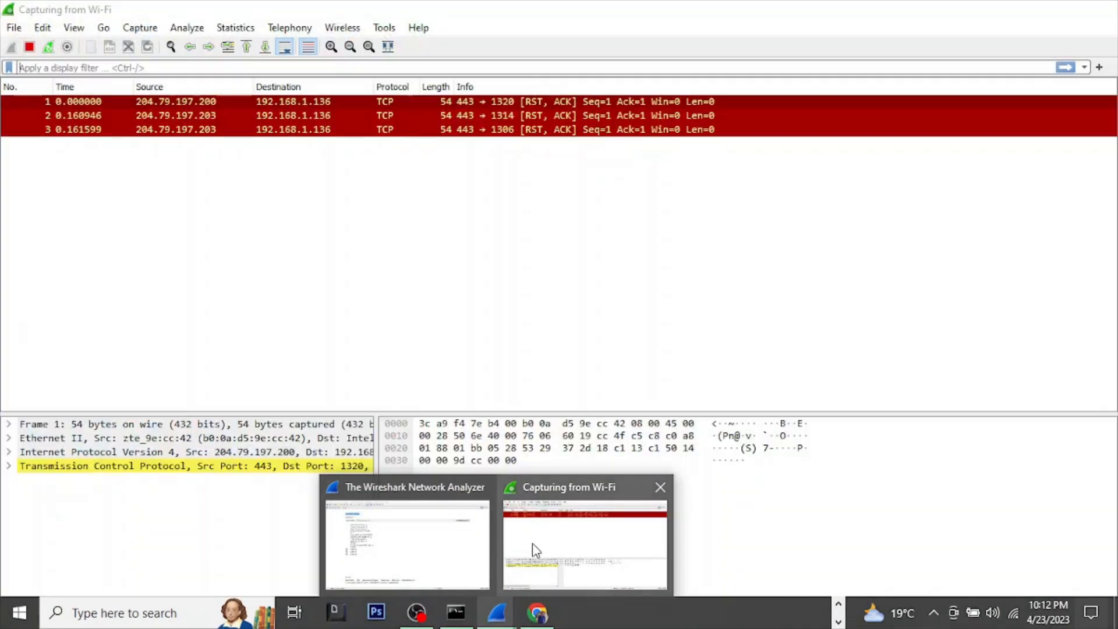
click(537, 544)
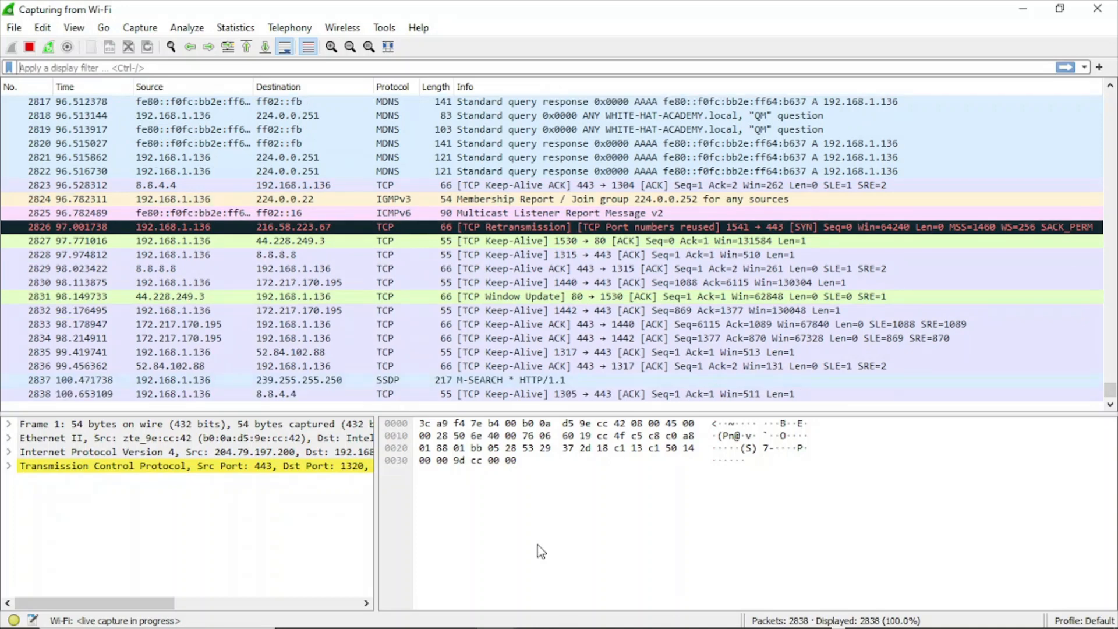
Apply the display filter http to the capture and select the second GET /login.php request, packet 2662
click(80, 68)
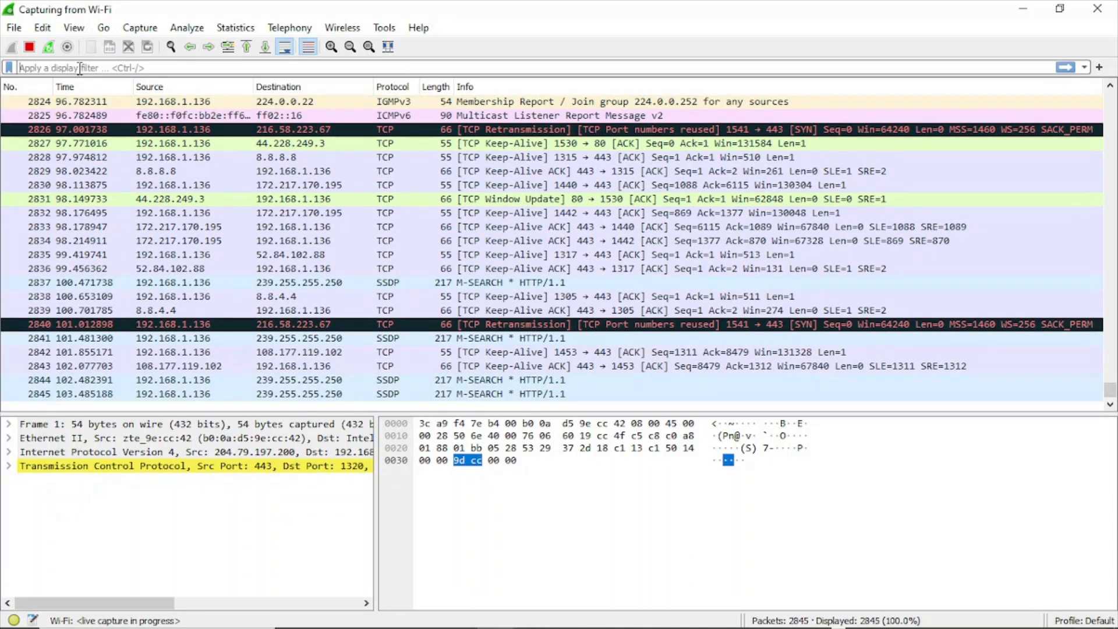
text(http)
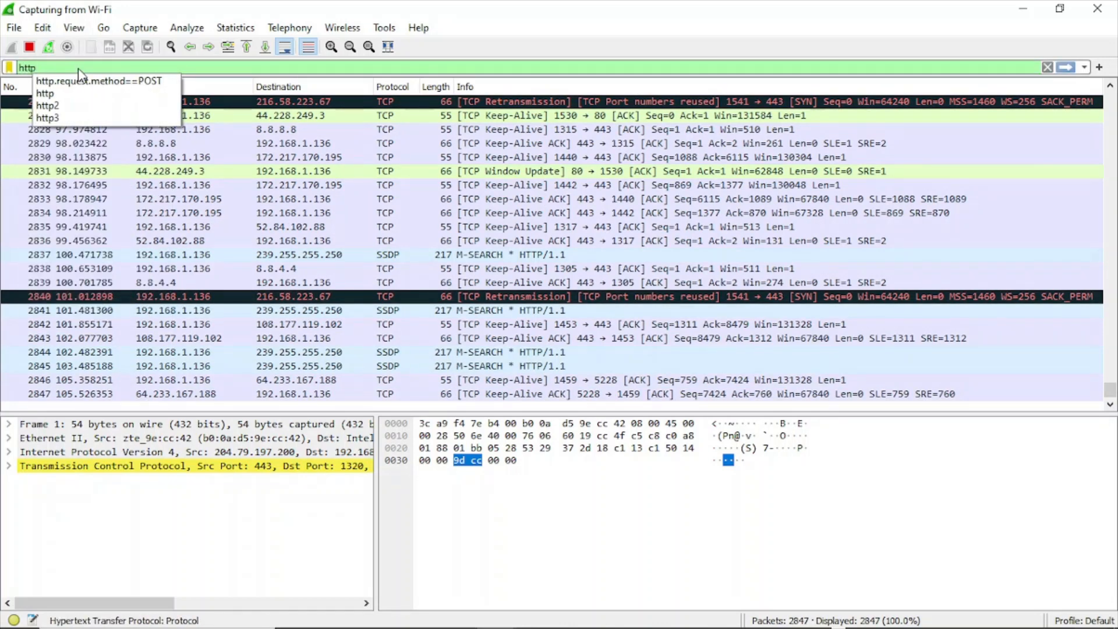
key(Down)
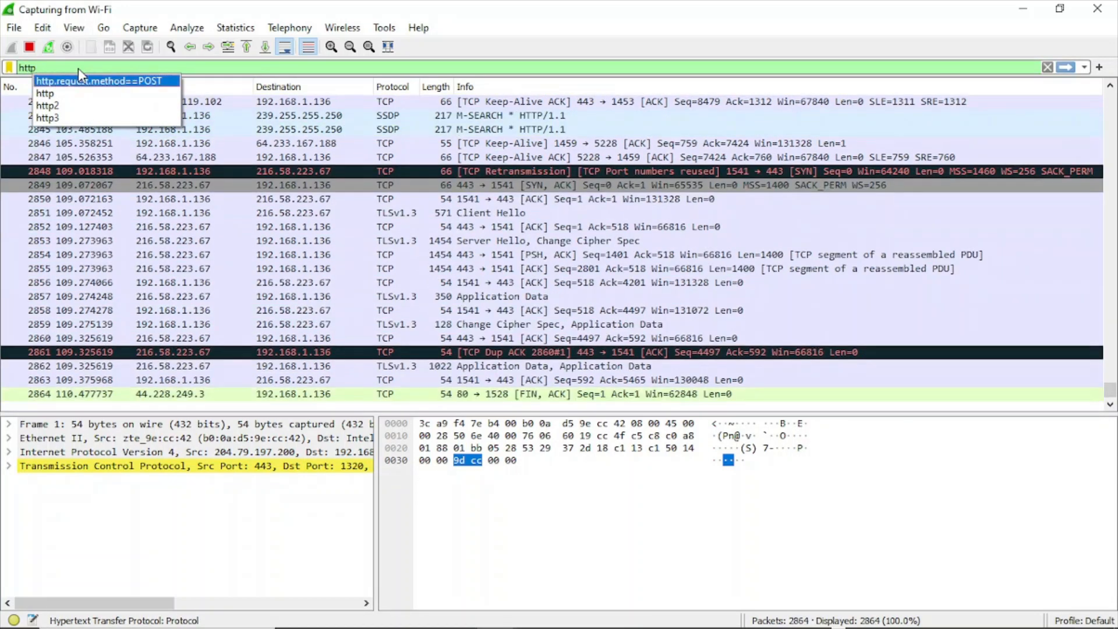
key(Up)
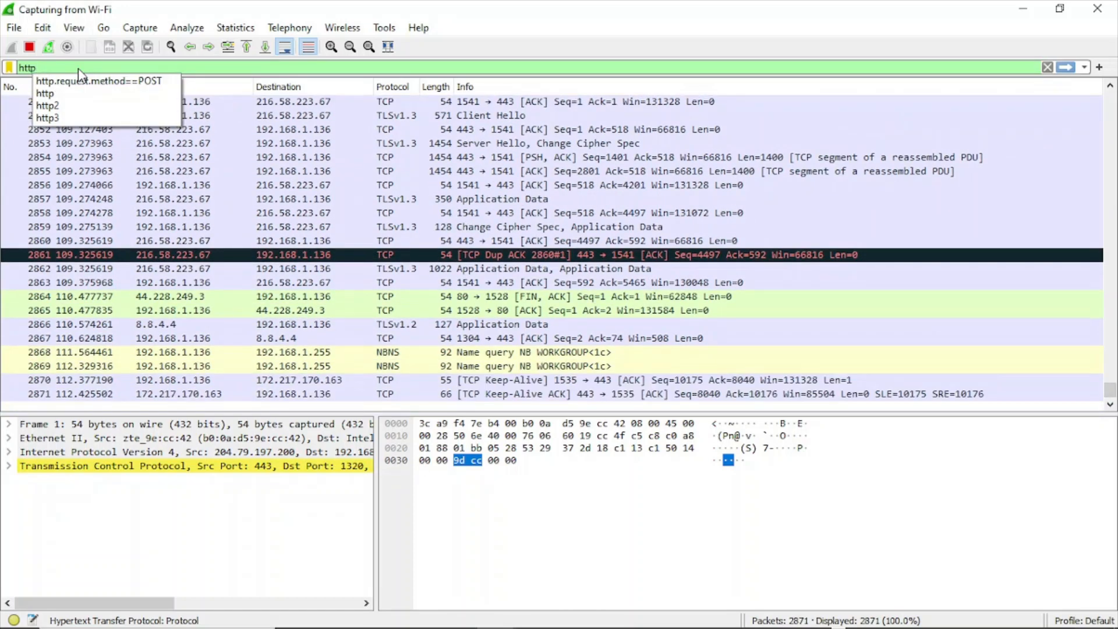
key(Return)
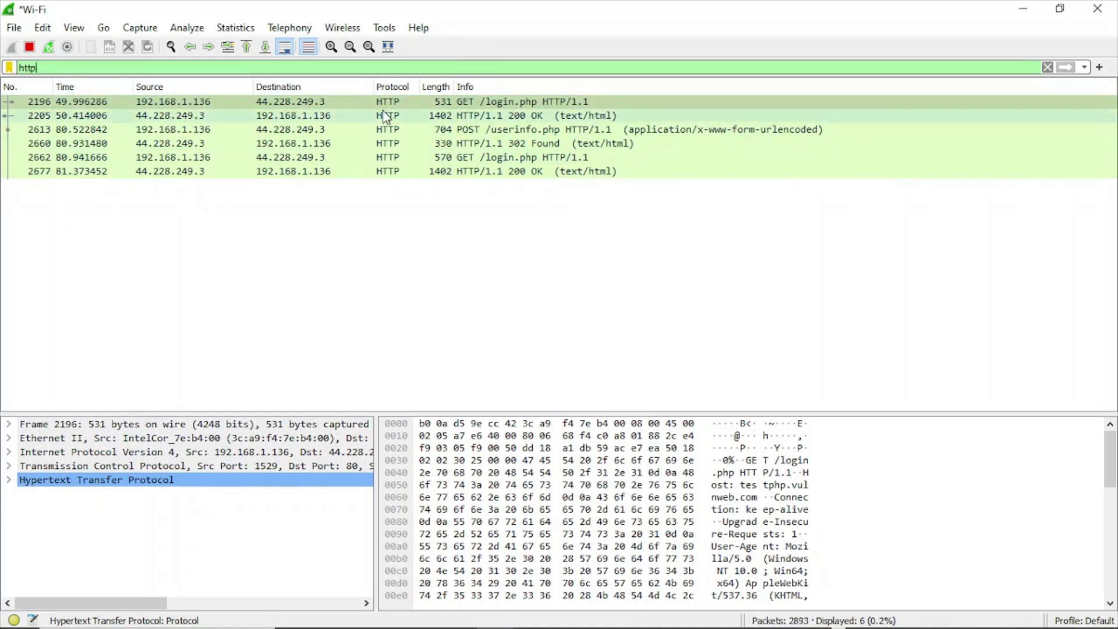
click(464, 158)
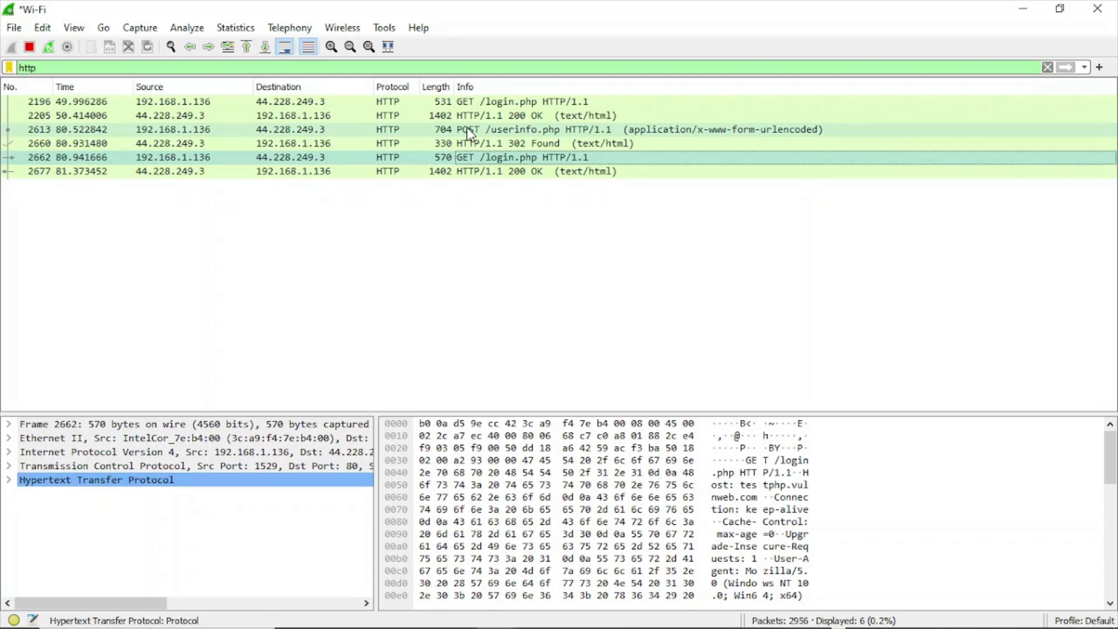
Expand the HTML Form URL Encoded section of the POST /userinfo.php packet in an enlarged packet details pane
click(470, 130)
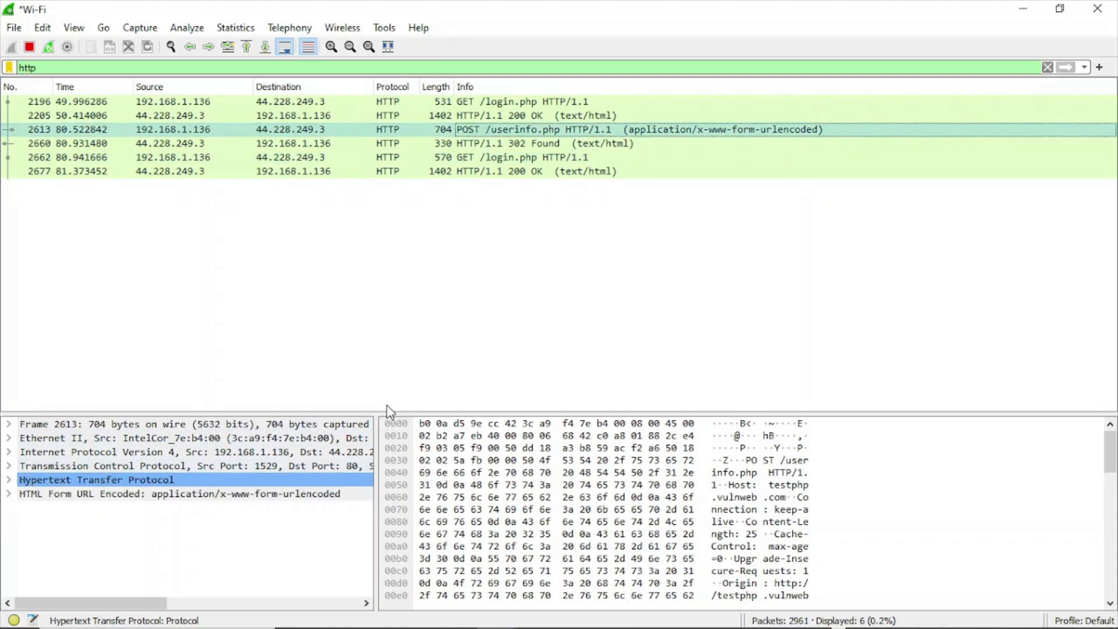
drag(377, 412, 385, 342)
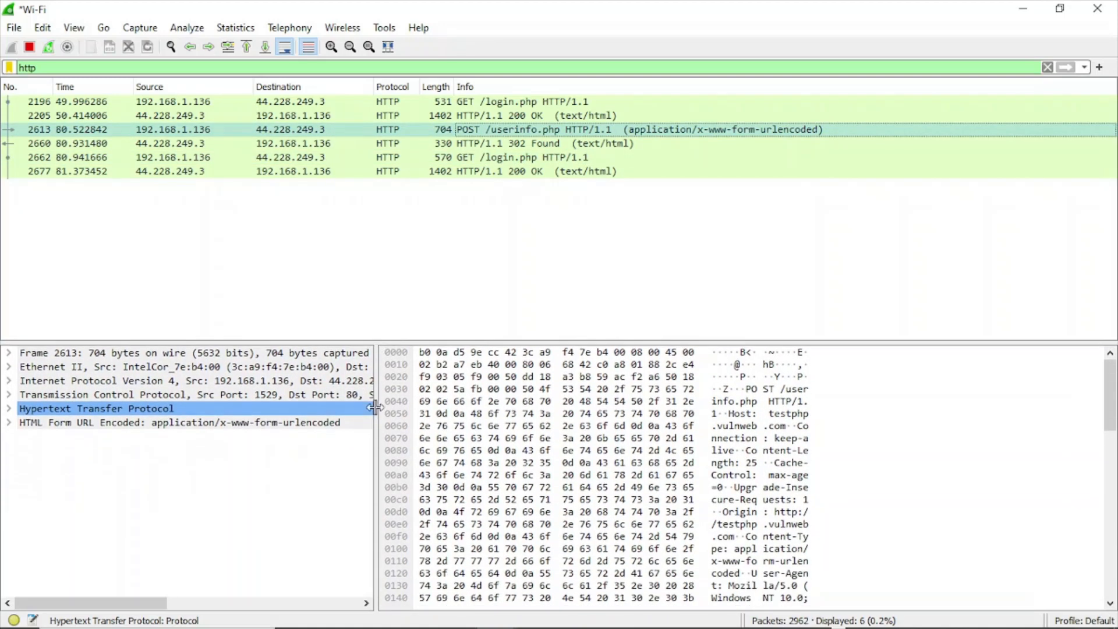
drag(373, 407, 604, 398)
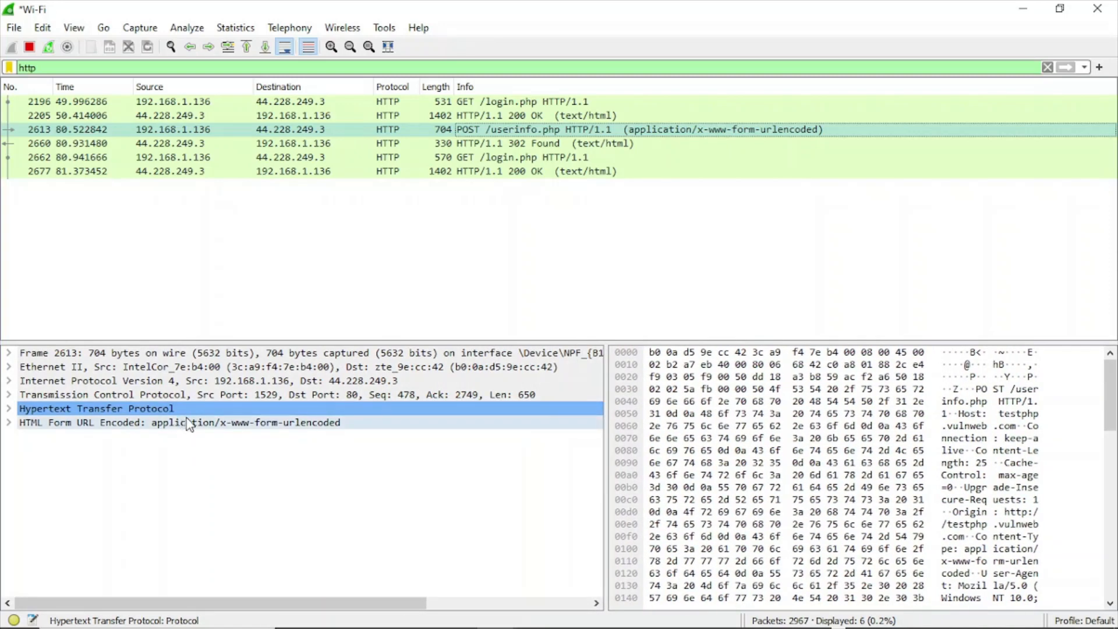
click(196, 429)
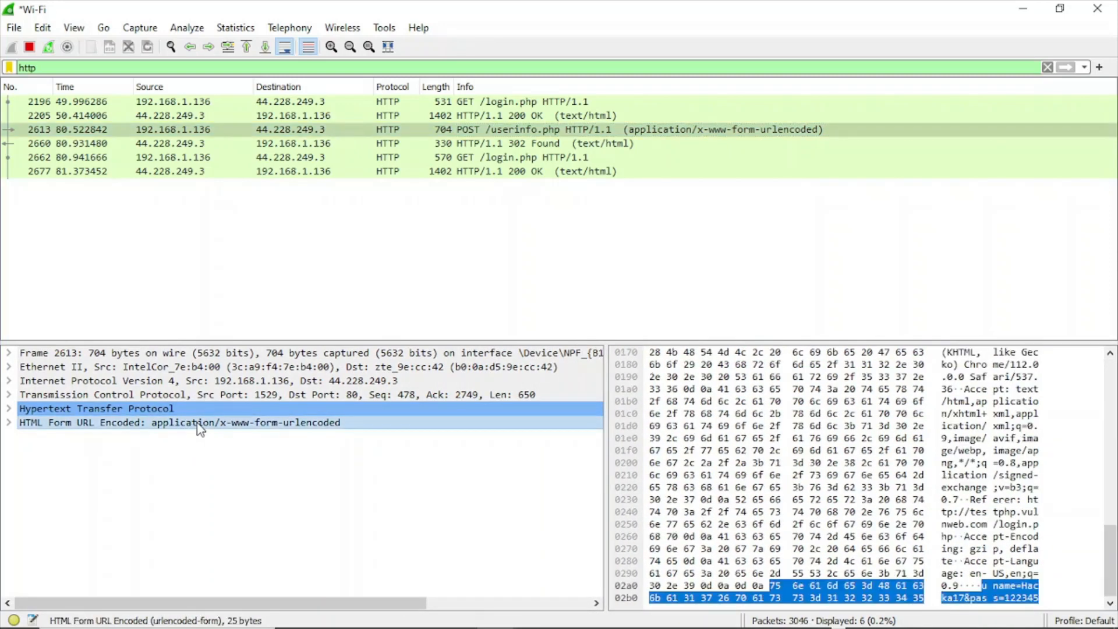
double_click(199, 425)
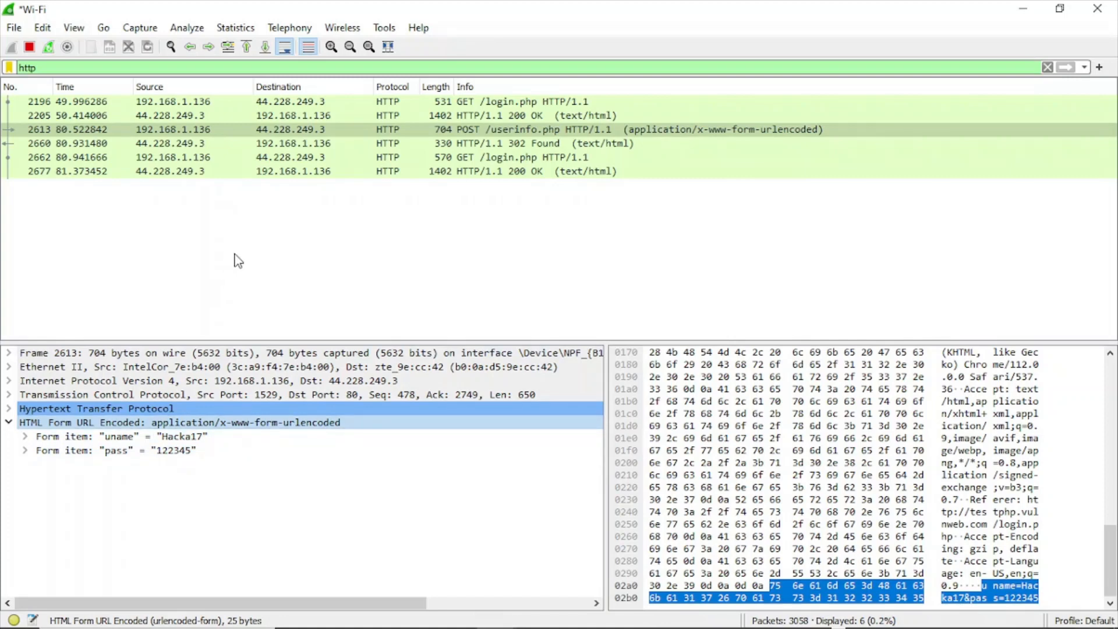
Open the POST /userinfo.php packet in its own window, and minimize both that window and the main capture window
double_click(223, 129)
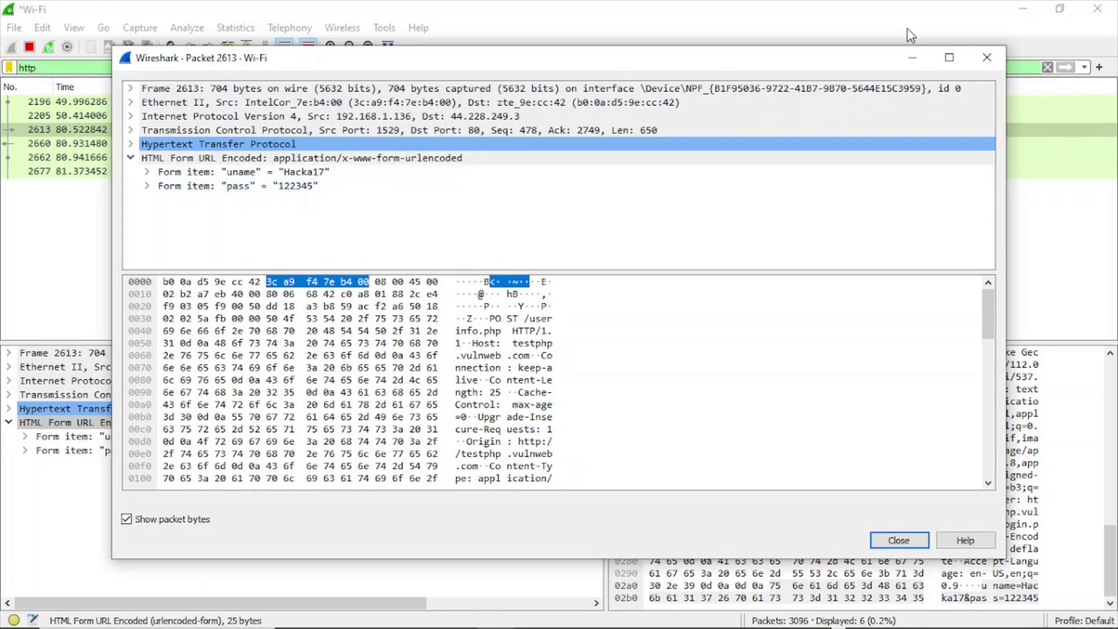
click(918, 60)
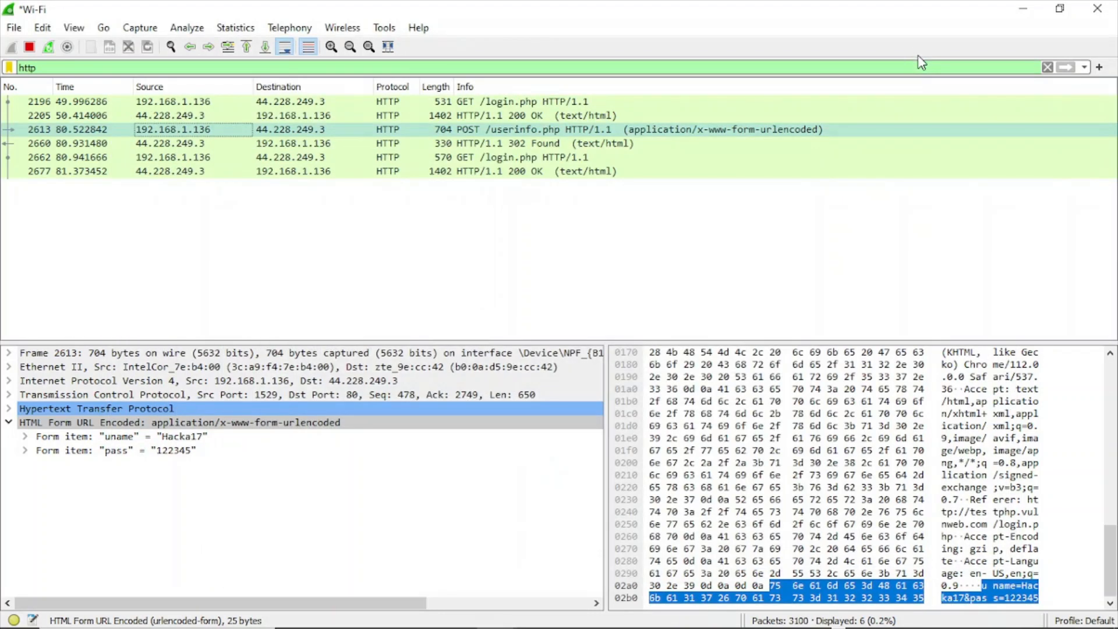
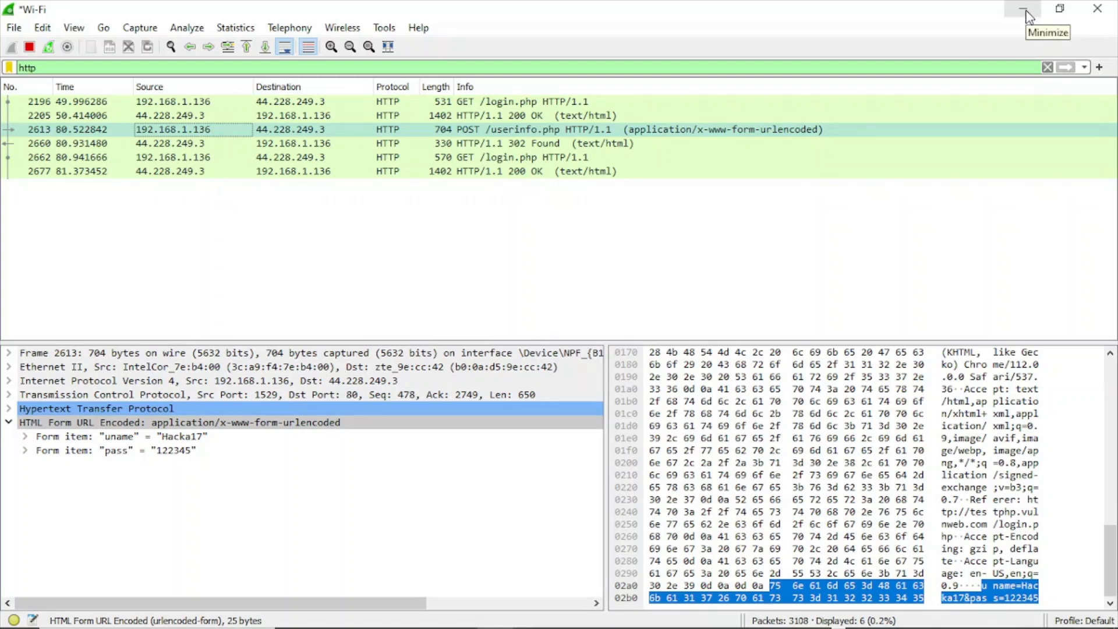
click(1027, 17)
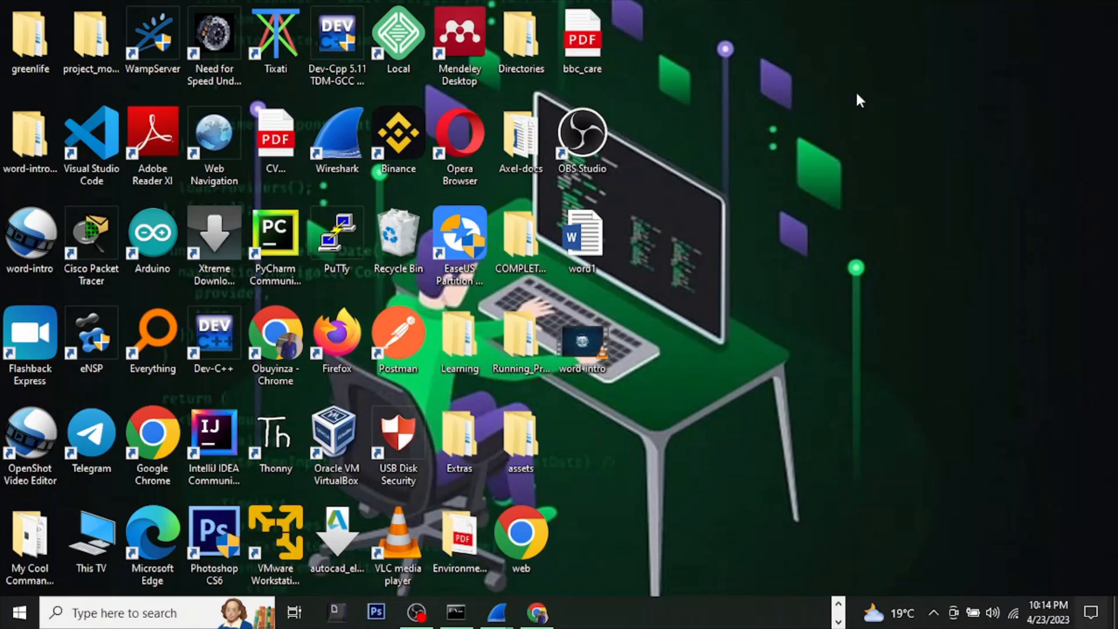
Restore the separate packet 2613 window and examine the Content-Type header in its packet bytes
mouse_move(496, 612)
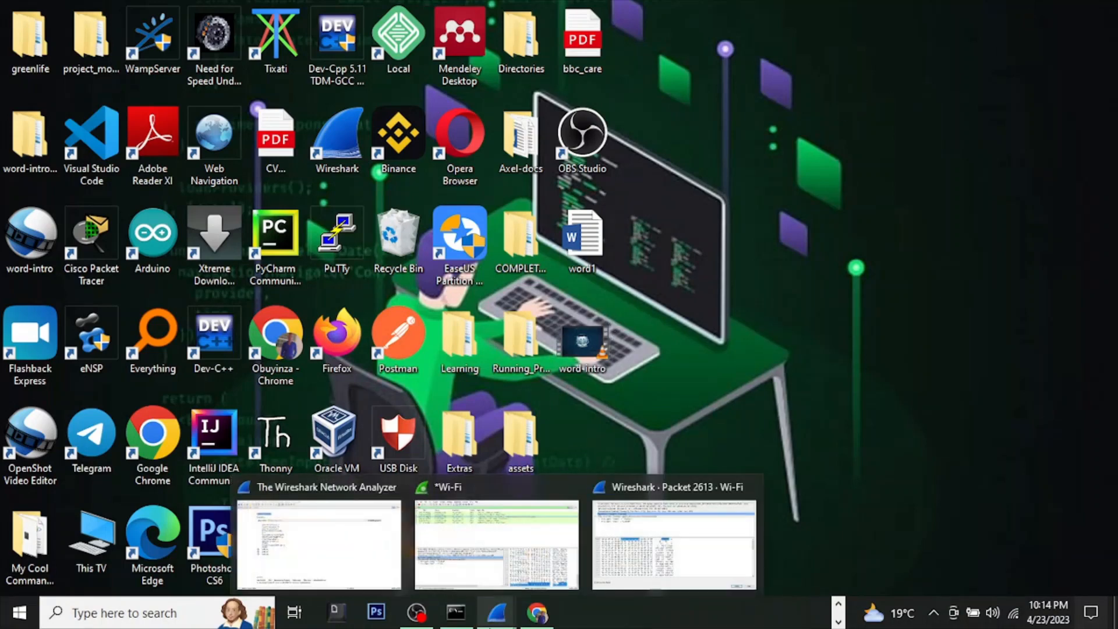
mouse_move(487, 560)
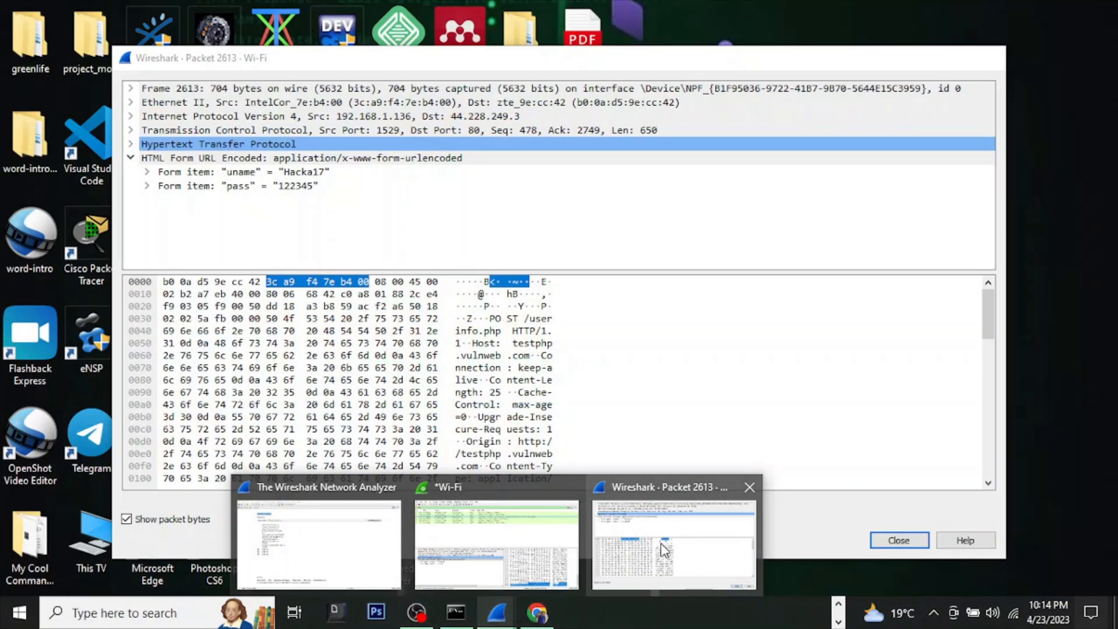
click(663, 550)
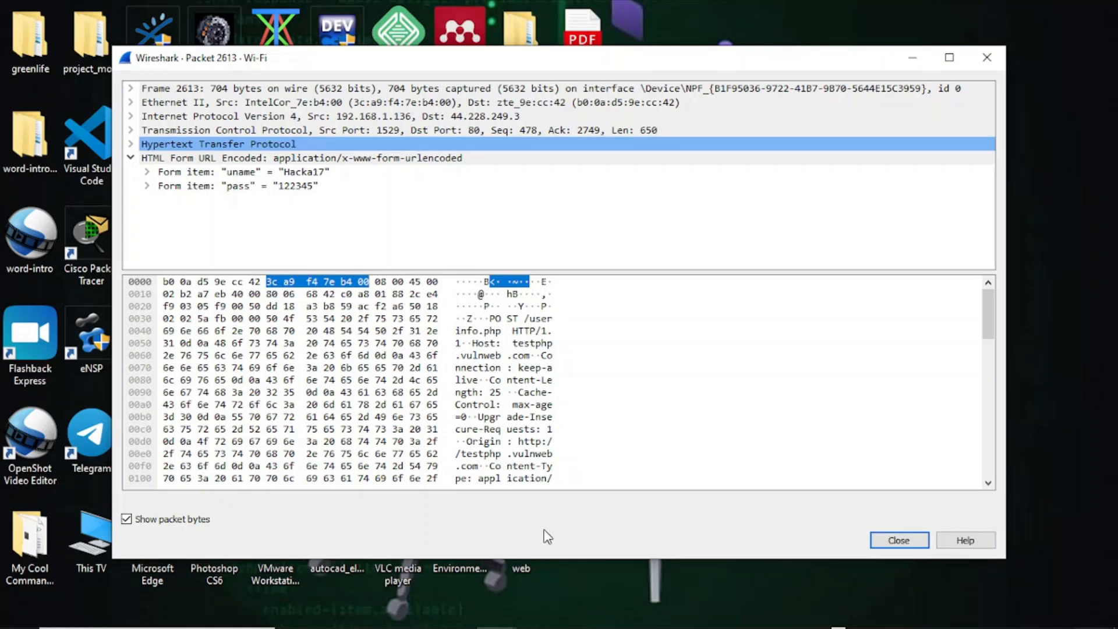
click(507, 469)
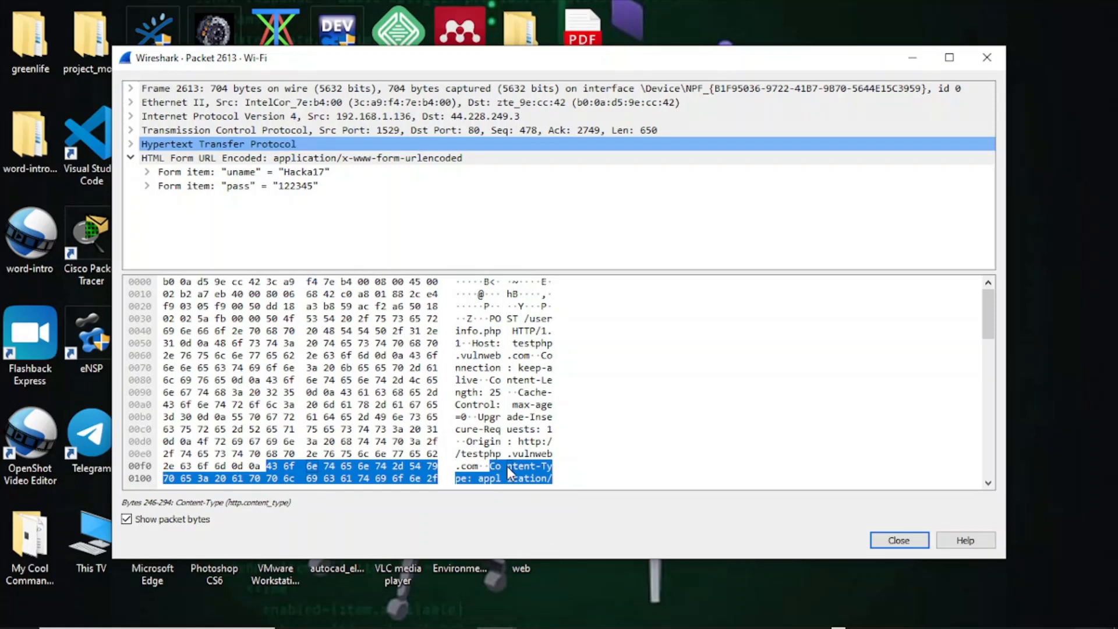